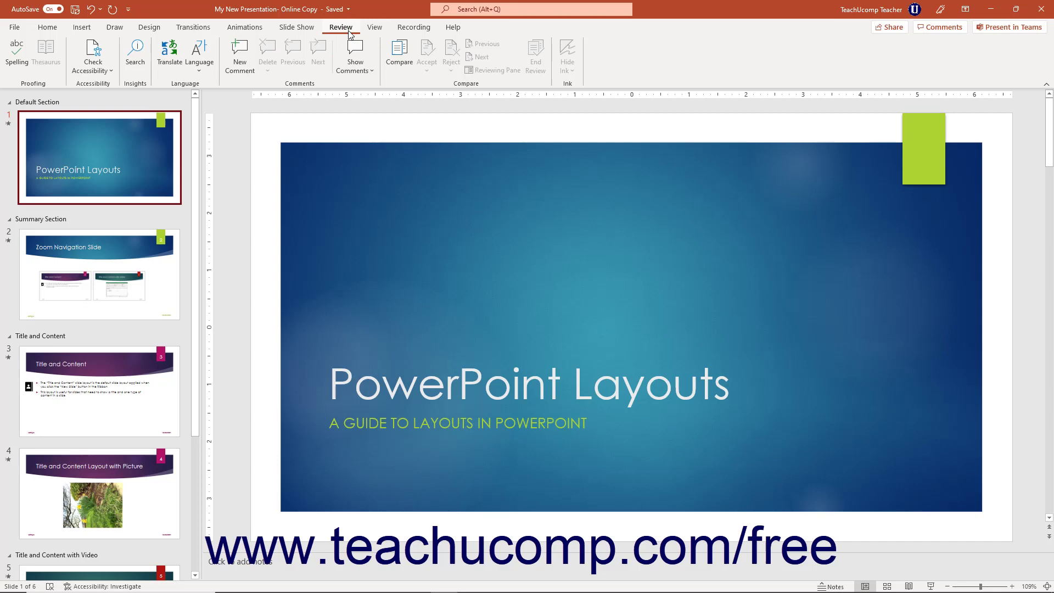
Run the accessibility check and jump to the ExcelSampleVid video on slide 5 lacking alt text
left_click(93, 50)
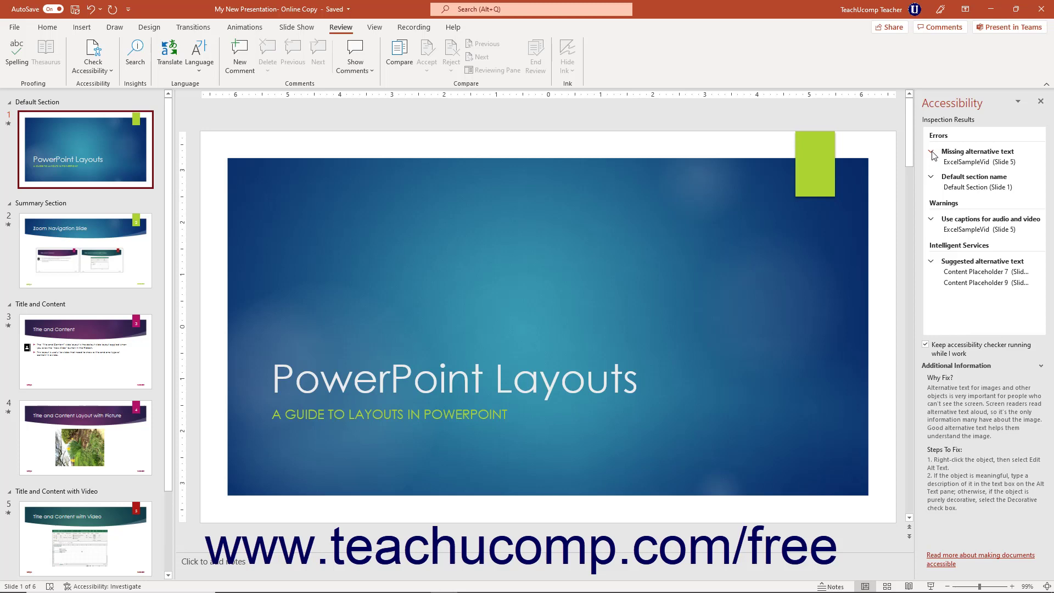
left_click(956, 162)
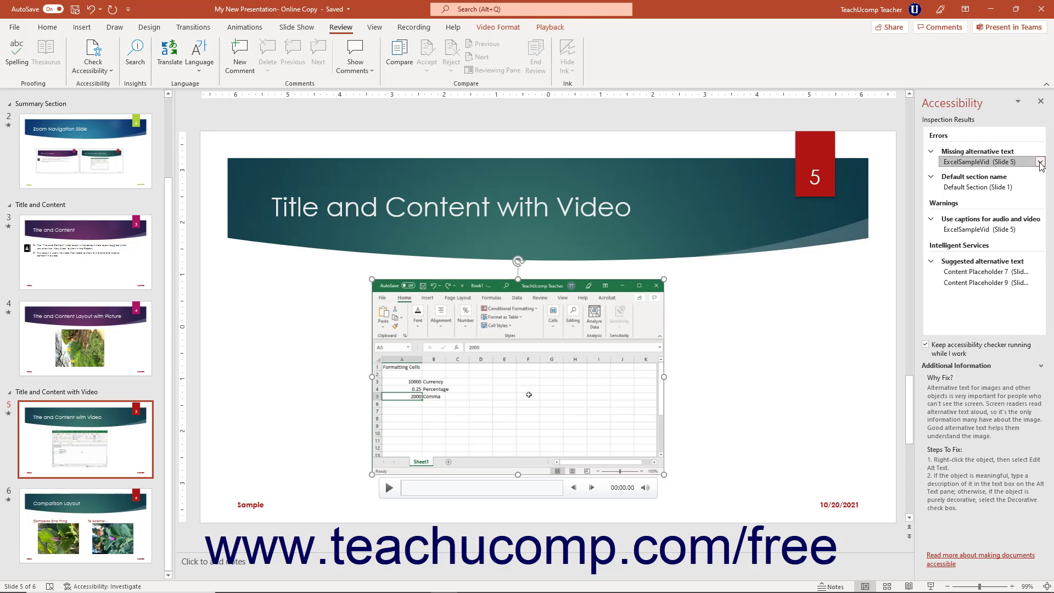
Give the ExcelSampleVid video the alt text 'A poster image of an Excel workbook for the Excel video.'
left_click(1040, 162)
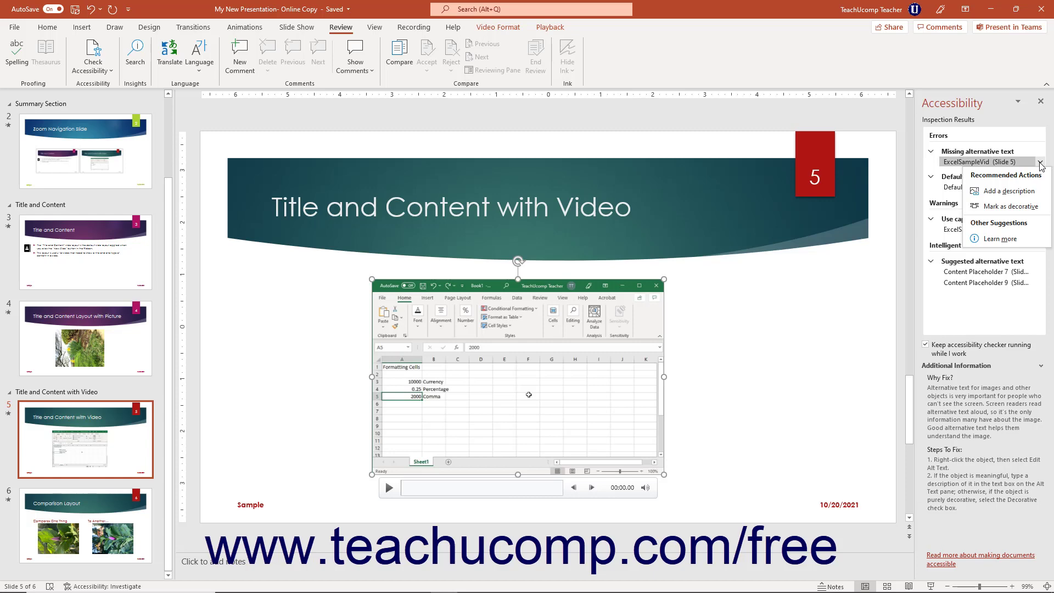
left_click(1023, 189)
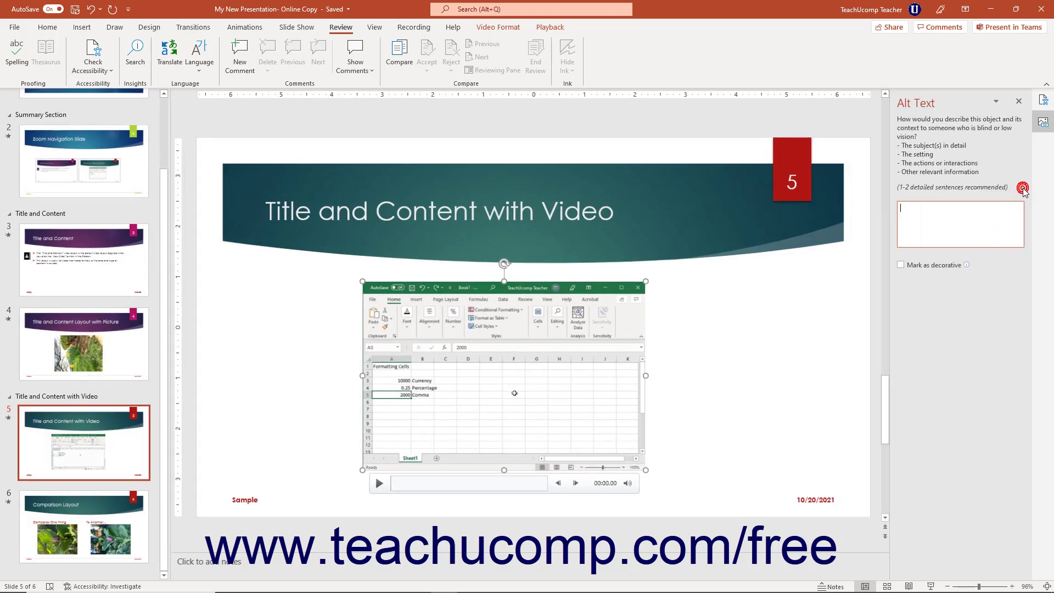
type("A poster image of an Excel workbook for the Excel video.")
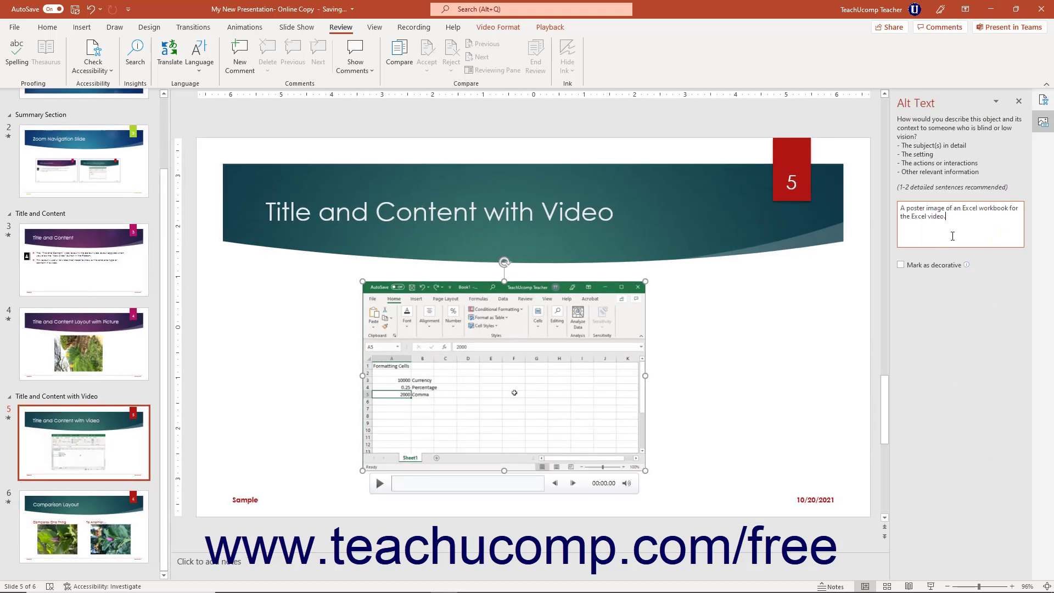
left_click(1019, 103)
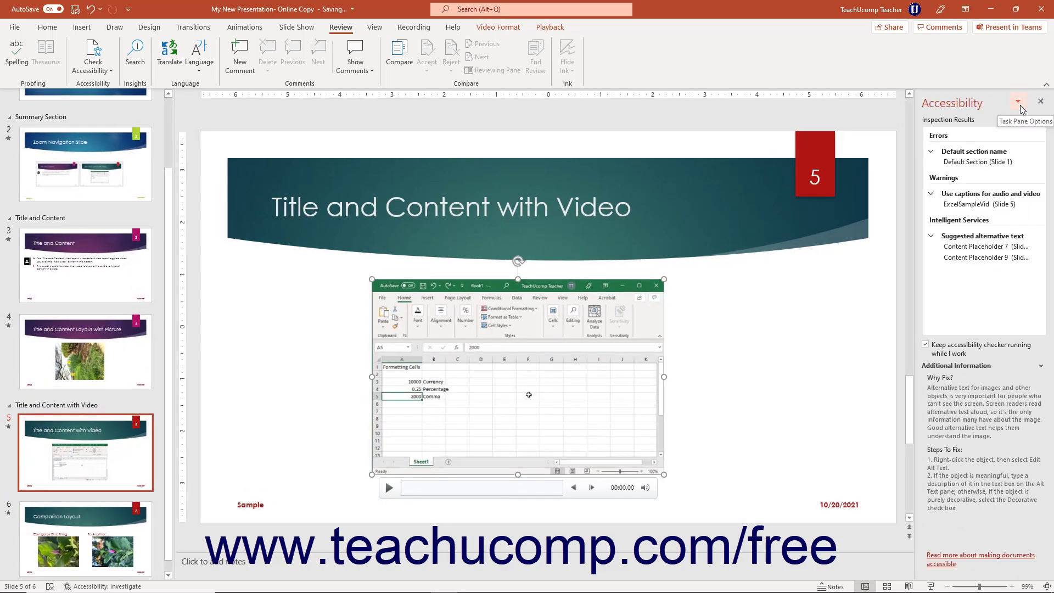
Rename the flagged Default Section to 'Introduction'
left_click(1040, 161)
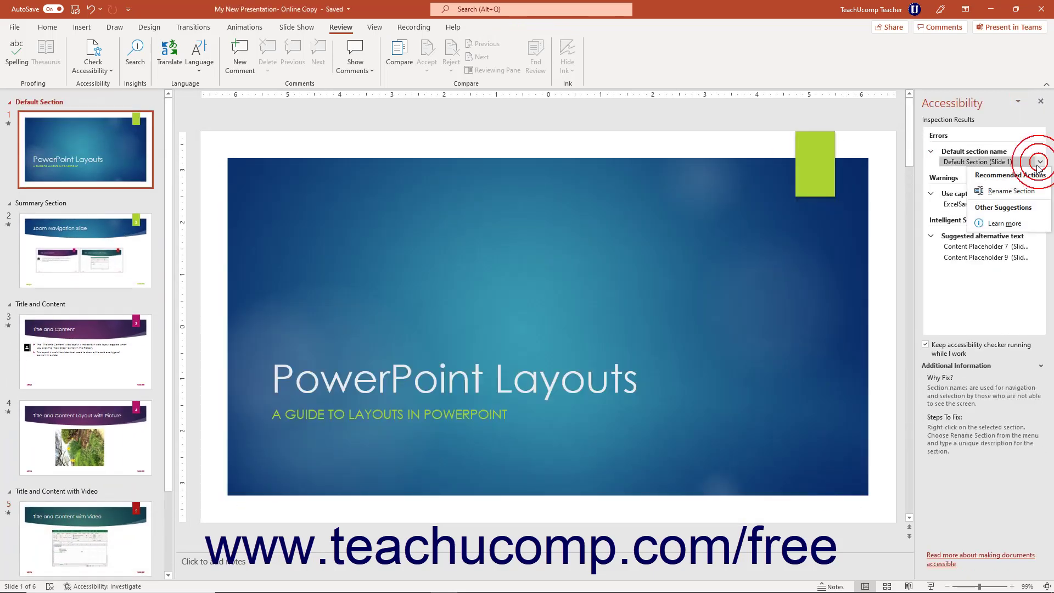
left_click(1027, 191)
type("Introduction")
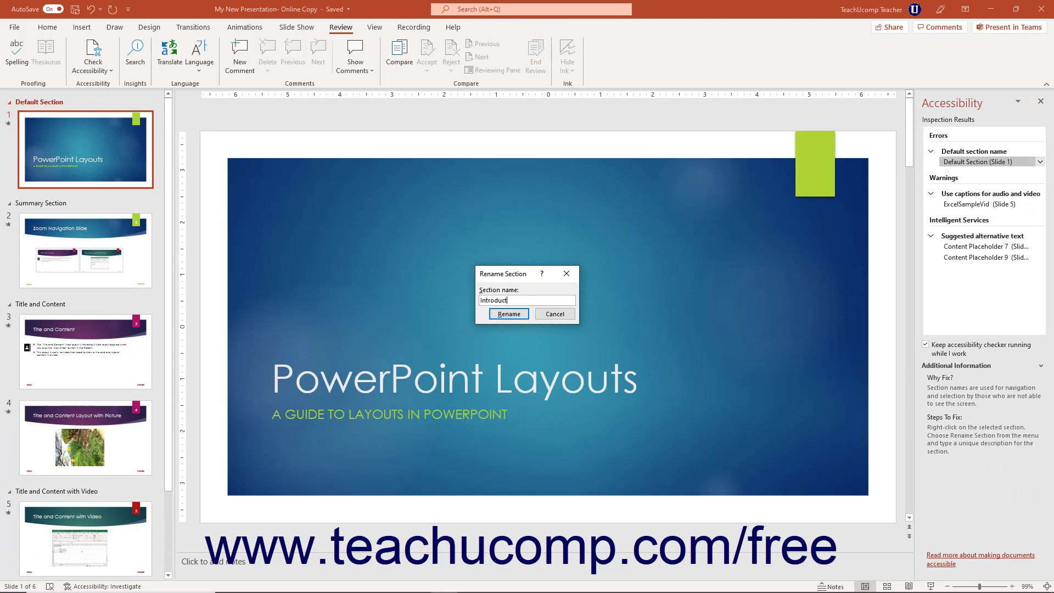
left_click(510, 315)
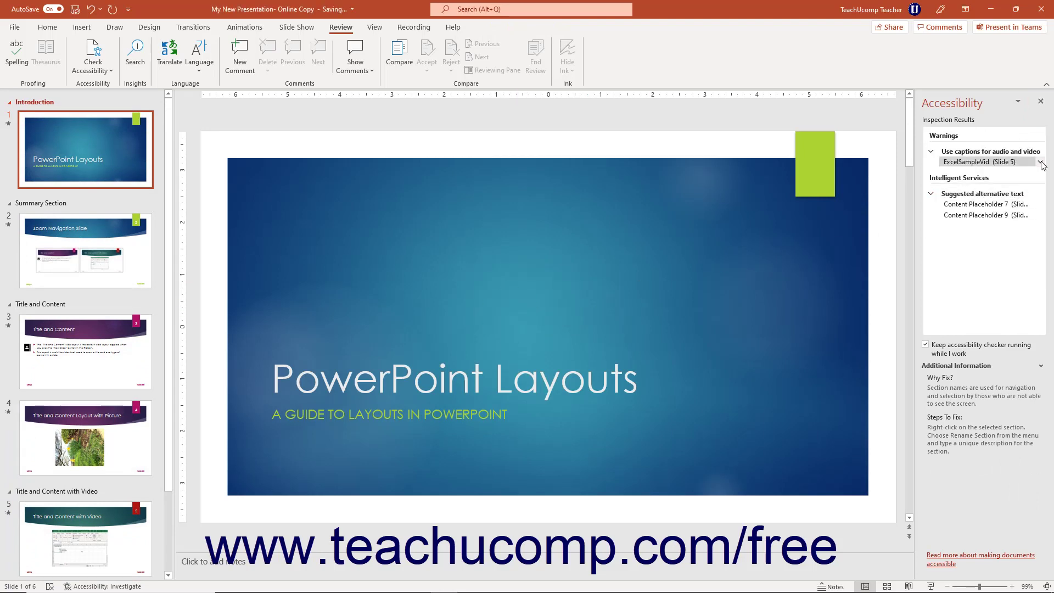
Insert NewPresentationVideo.vtt as the caption file for the slide 5 Excel video
left_click(1041, 162)
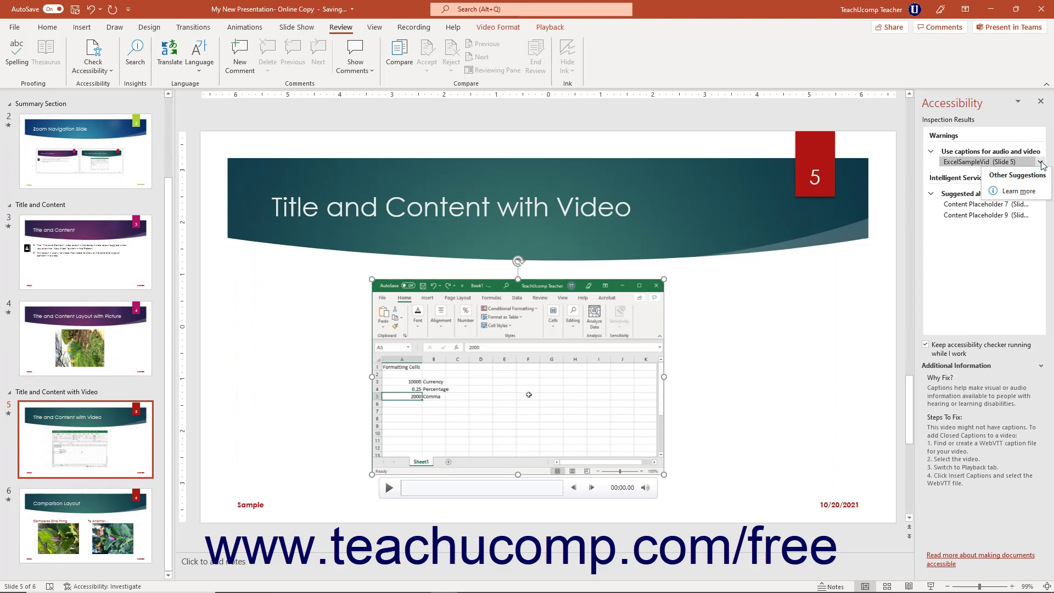
left_click(994, 394)
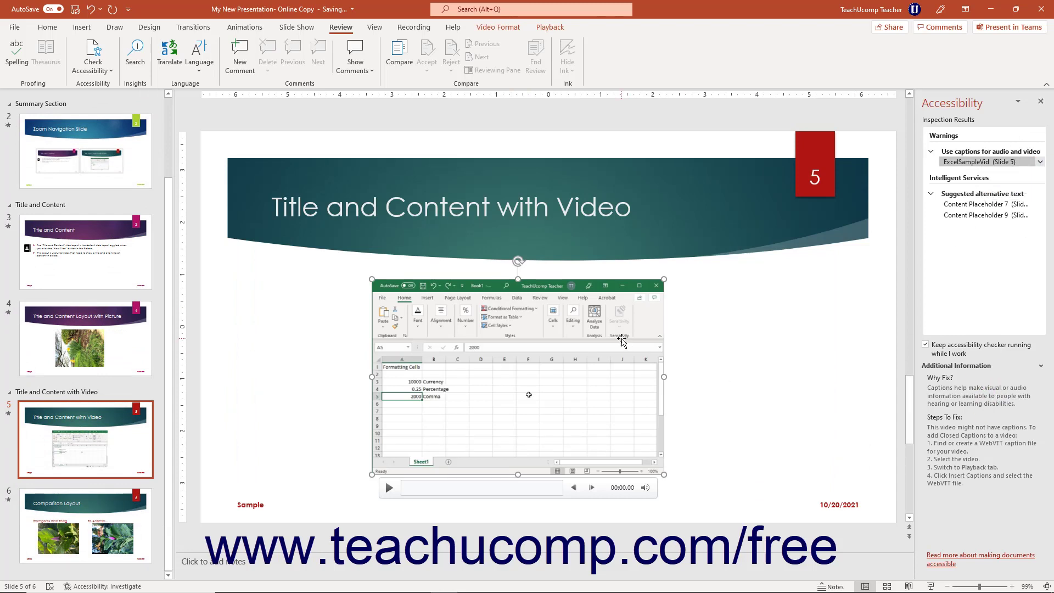
left_click(549, 29)
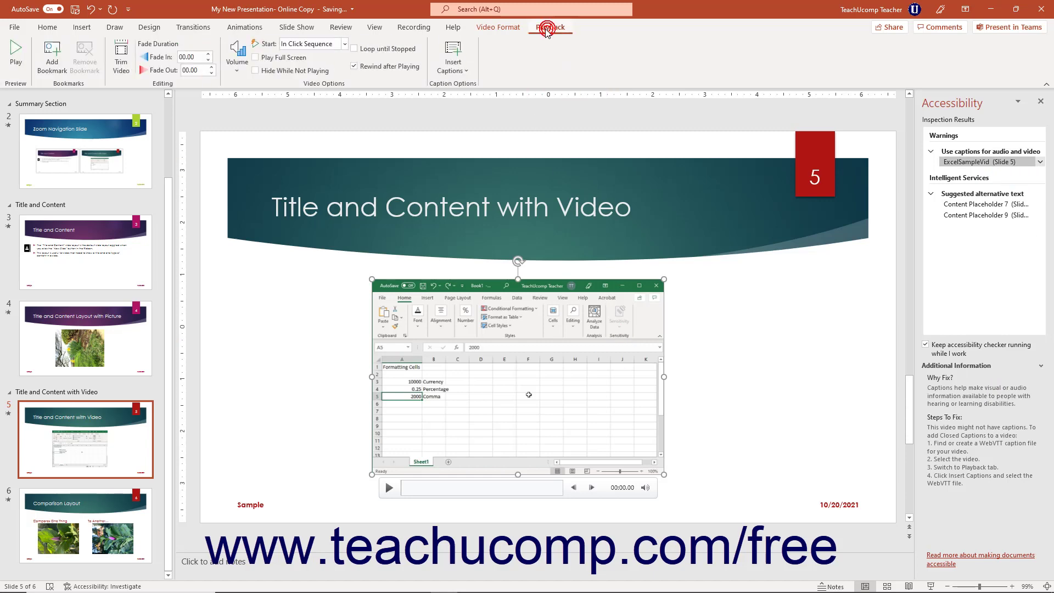
left_click(453, 58)
left_click(474, 84)
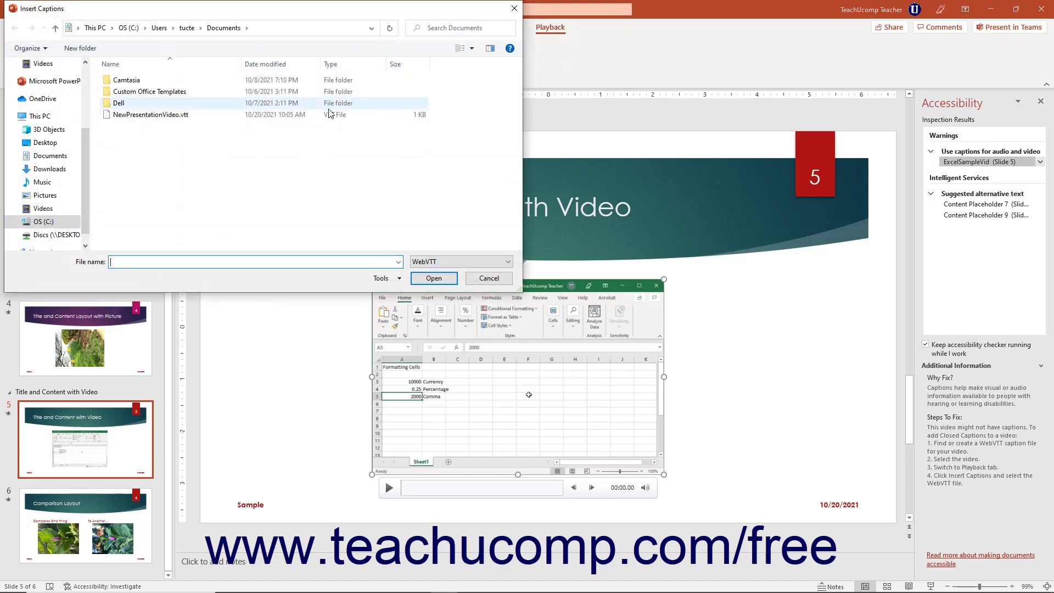
double_click(156, 115)
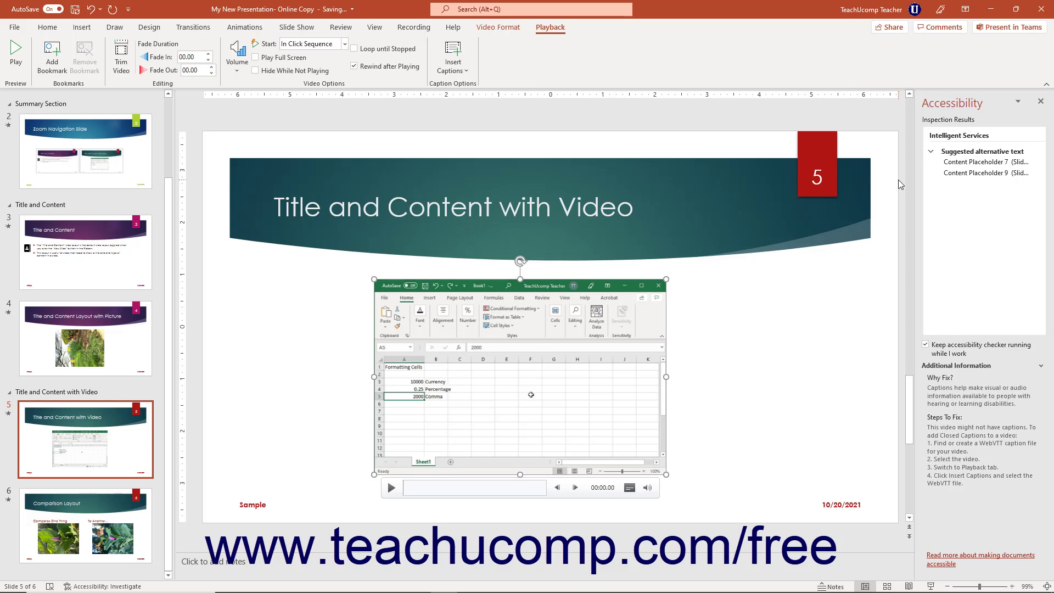
left_click(1041, 103)
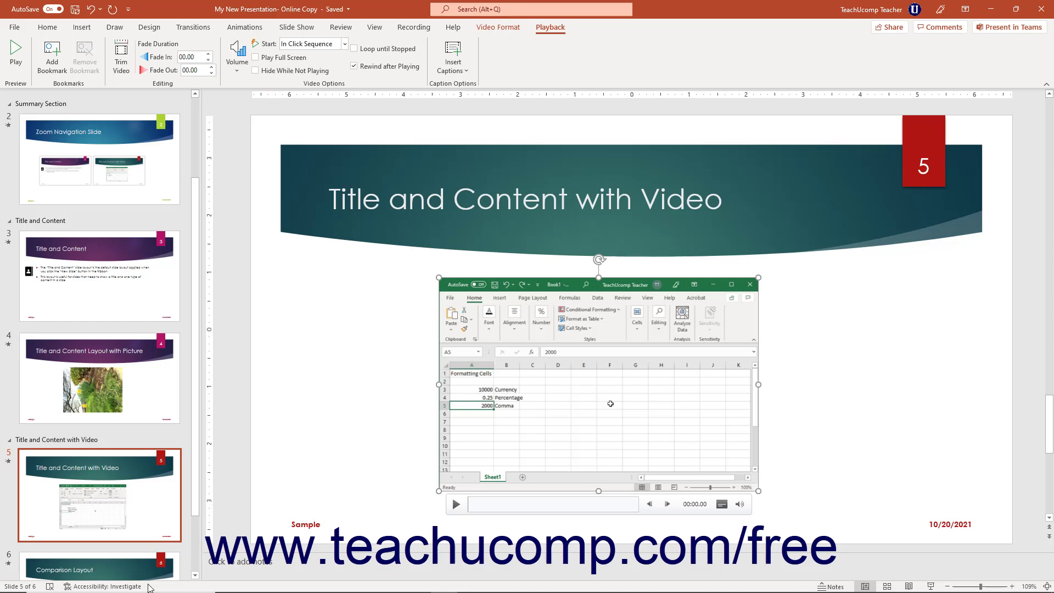
left_click(107, 587)
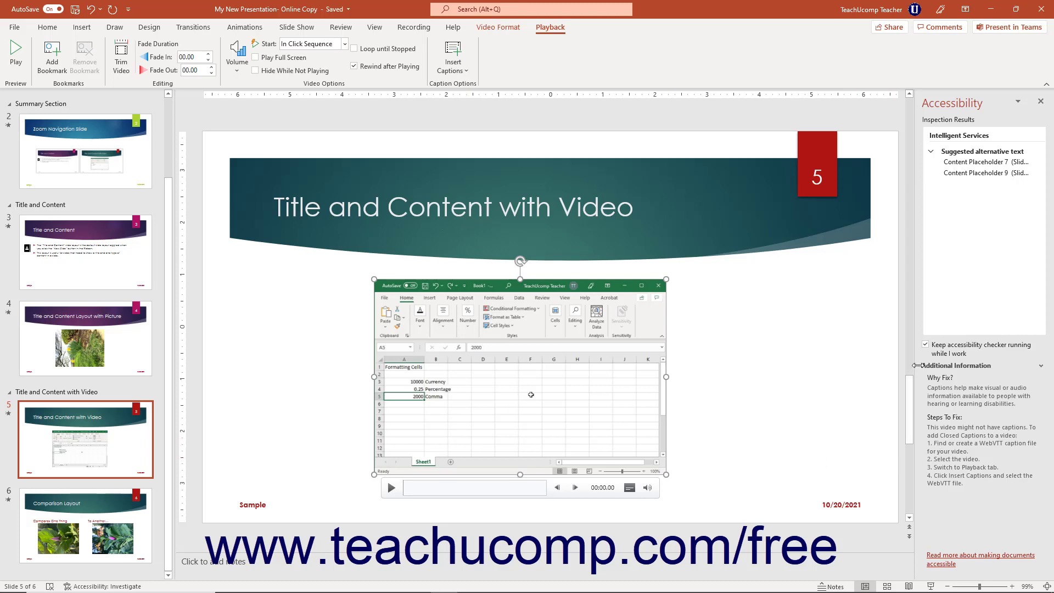
left_click(926, 345)
left_click(926, 344)
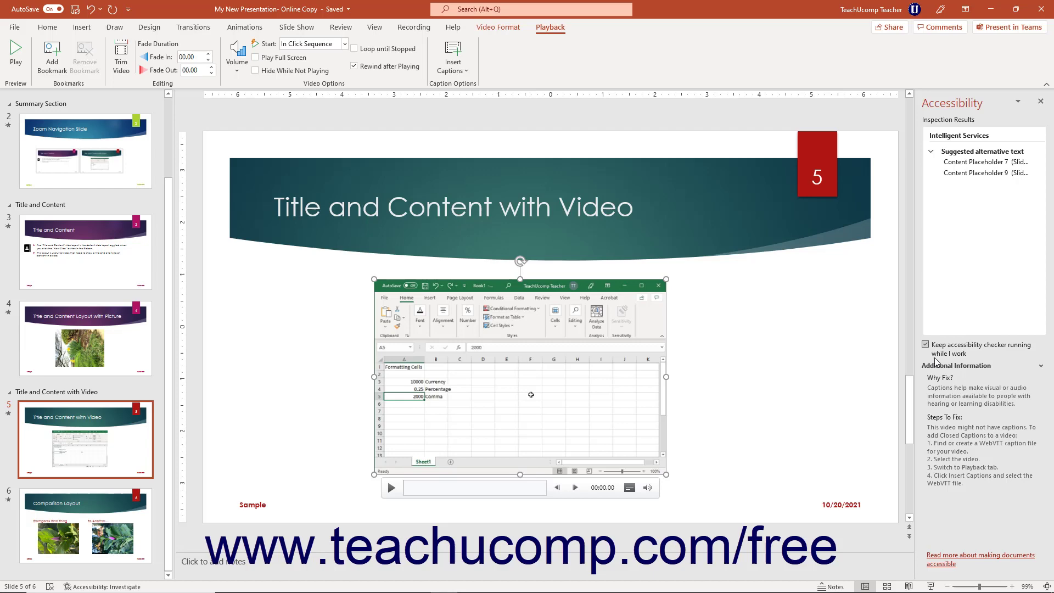
Show the Accessibility category of PowerPoint Options, with the checker kept running
left_click(15, 28)
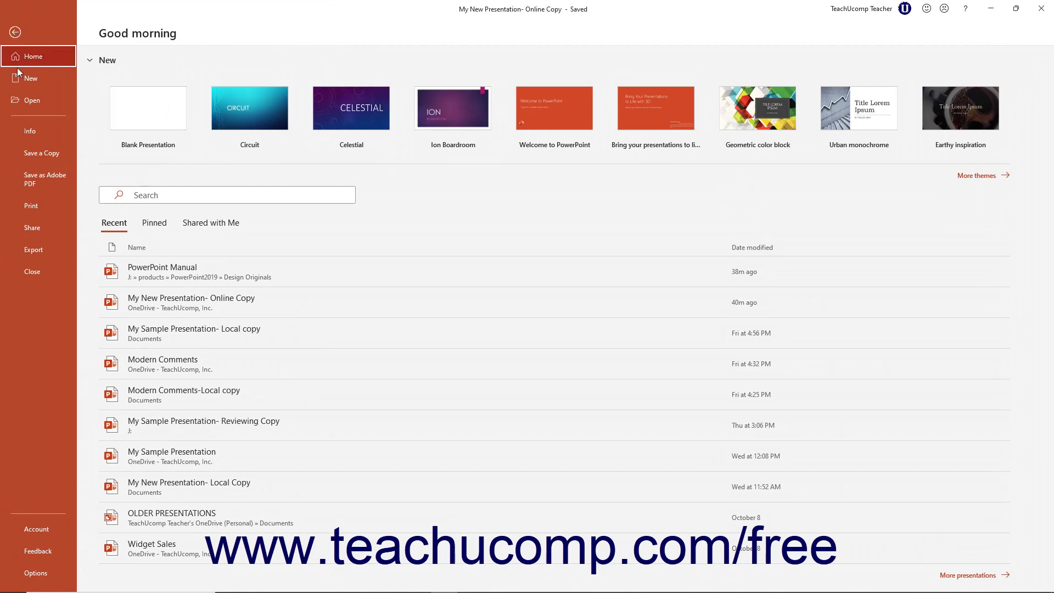
left_click(45, 575)
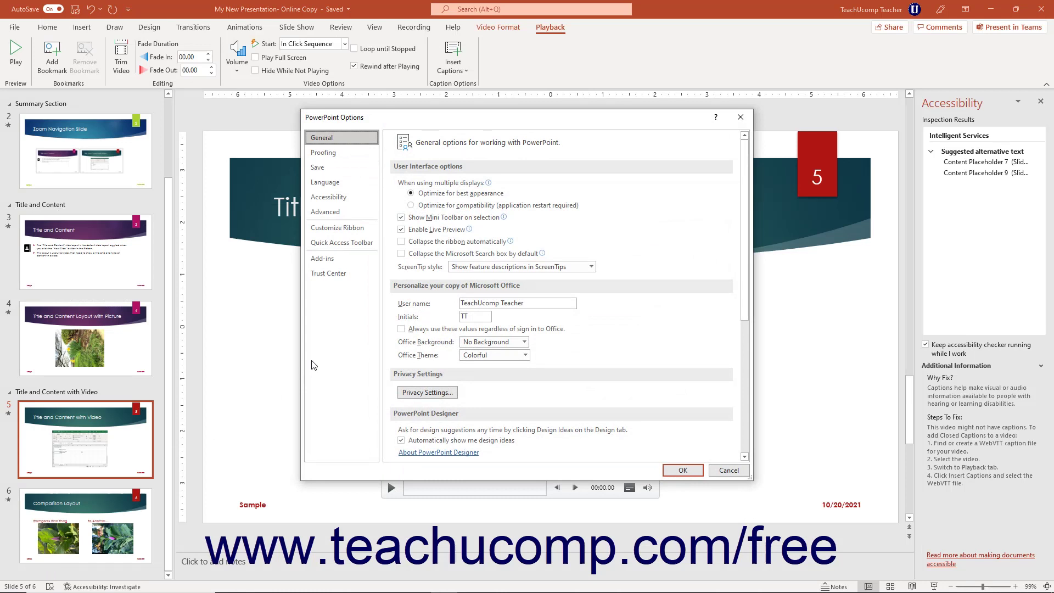
left_click(330, 198)
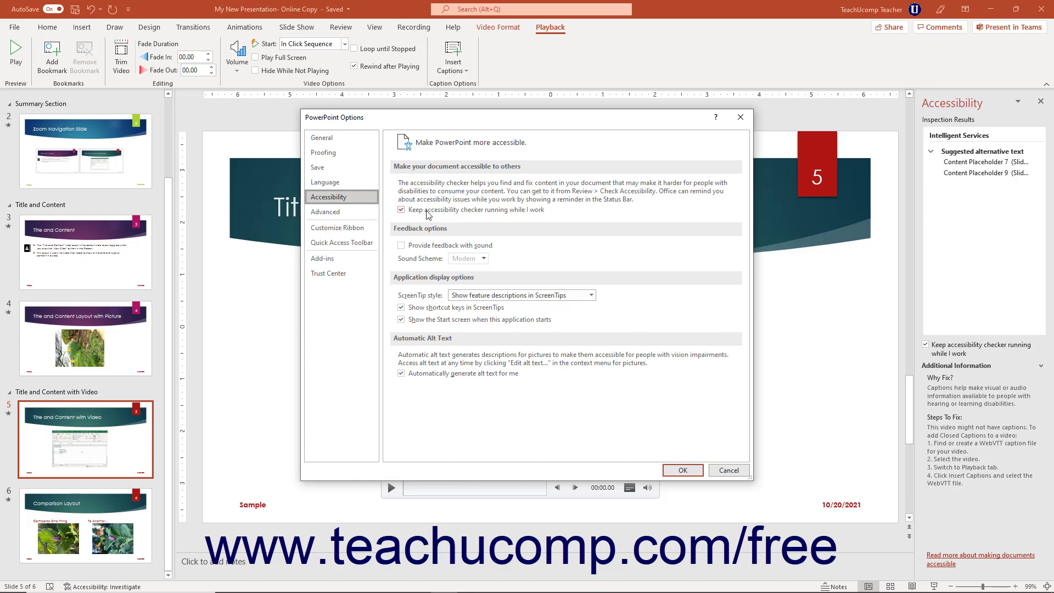
Keep the options, then remove the auto-generated note from the right flower picture's alt text
left_click(684, 470)
left_click(986, 173)
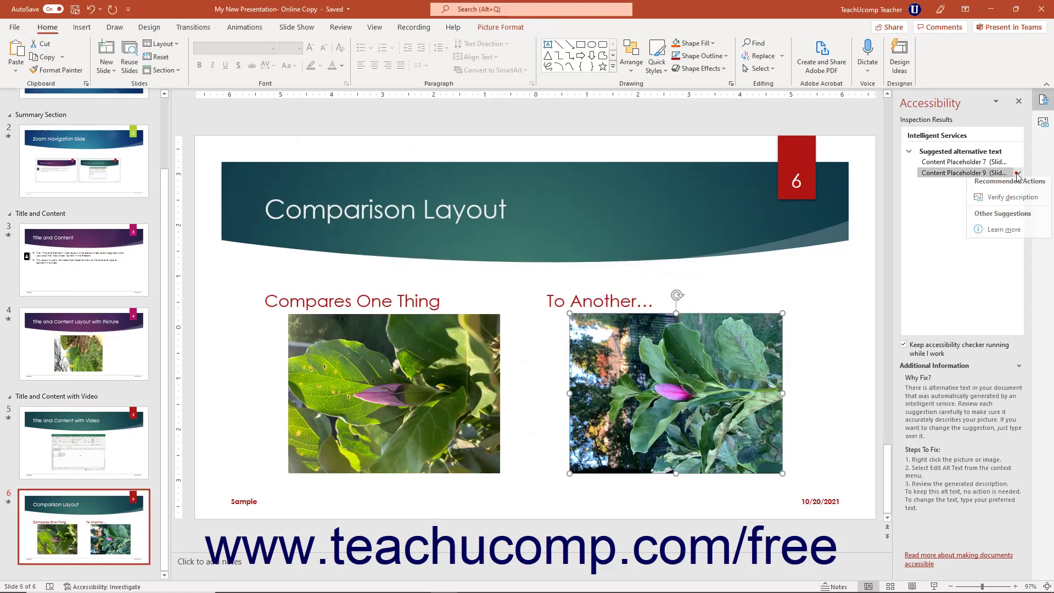
left_click(1016, 172)
left_click(1015, 207)
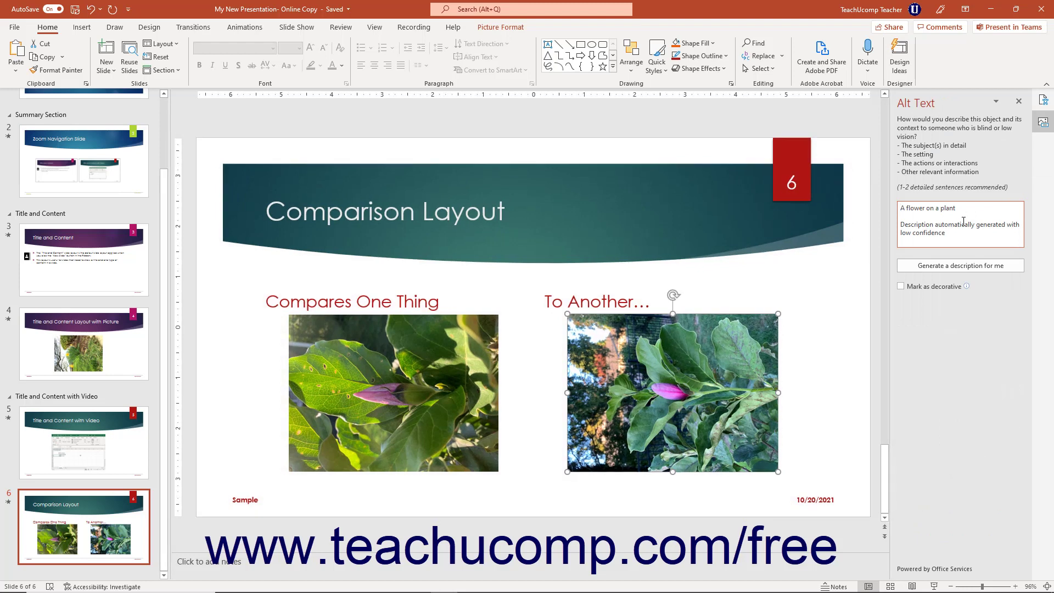
left_click_drag(946, 233, 888, 218)
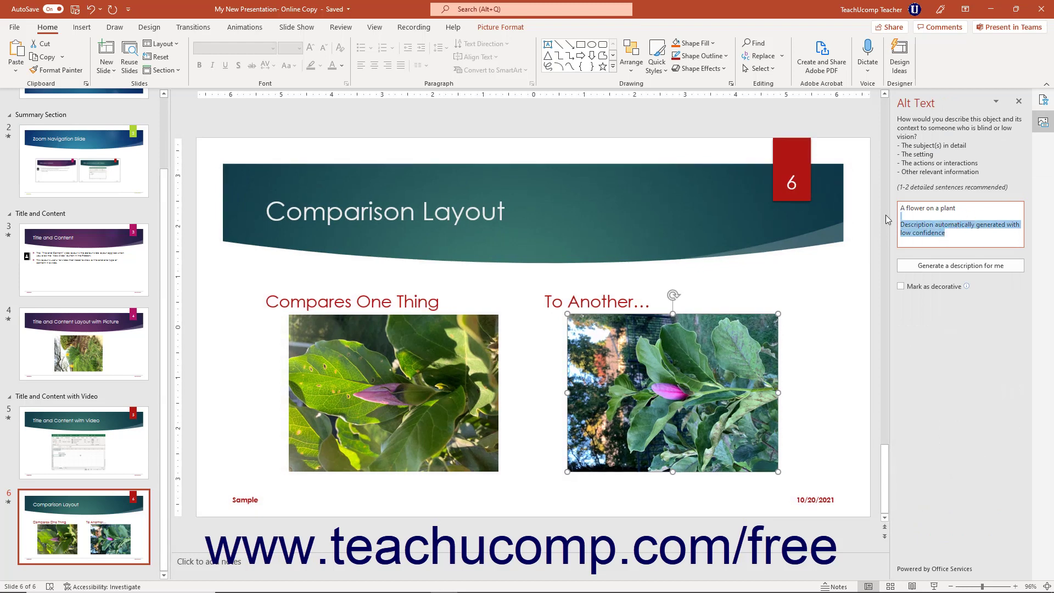
key("BackSpace")
key("BackSpace")
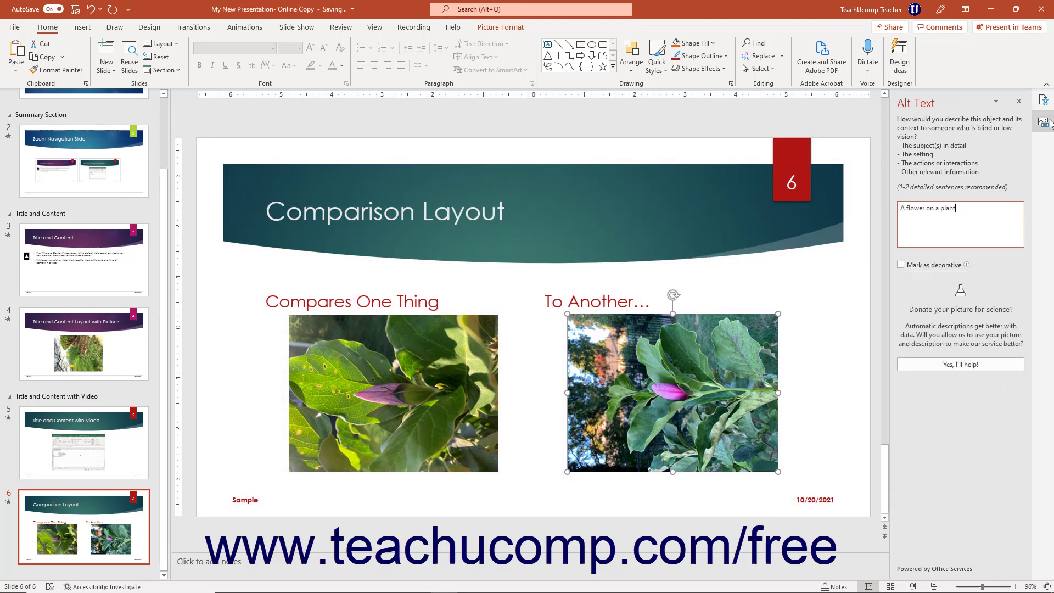
left_click(1044, 100)
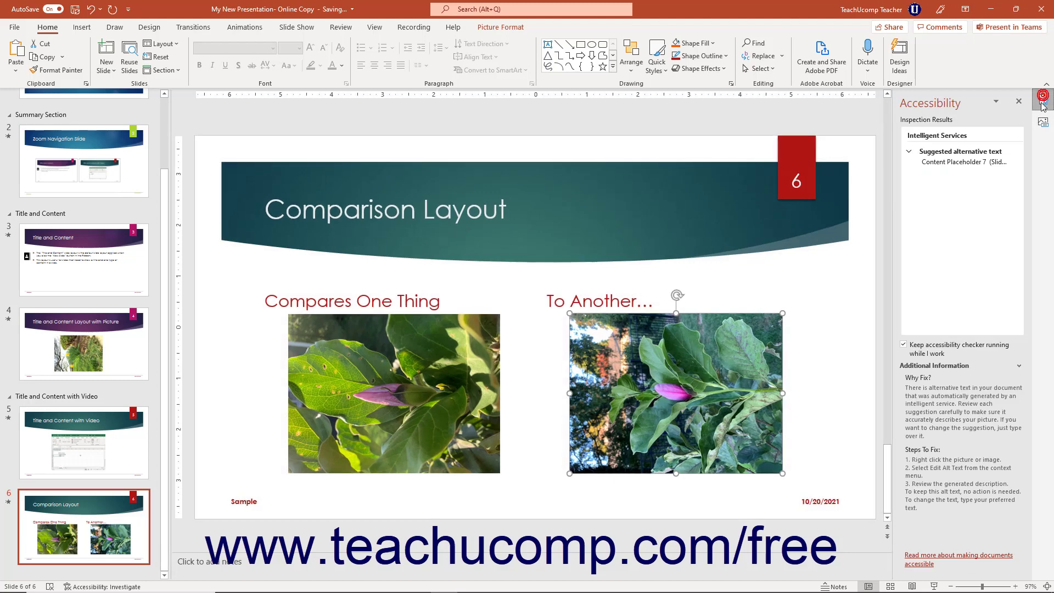
Remove the auto-generated note from the left flower picture's alt text and confirm it
left_click(1019, 161)
left_click(1012, 189)
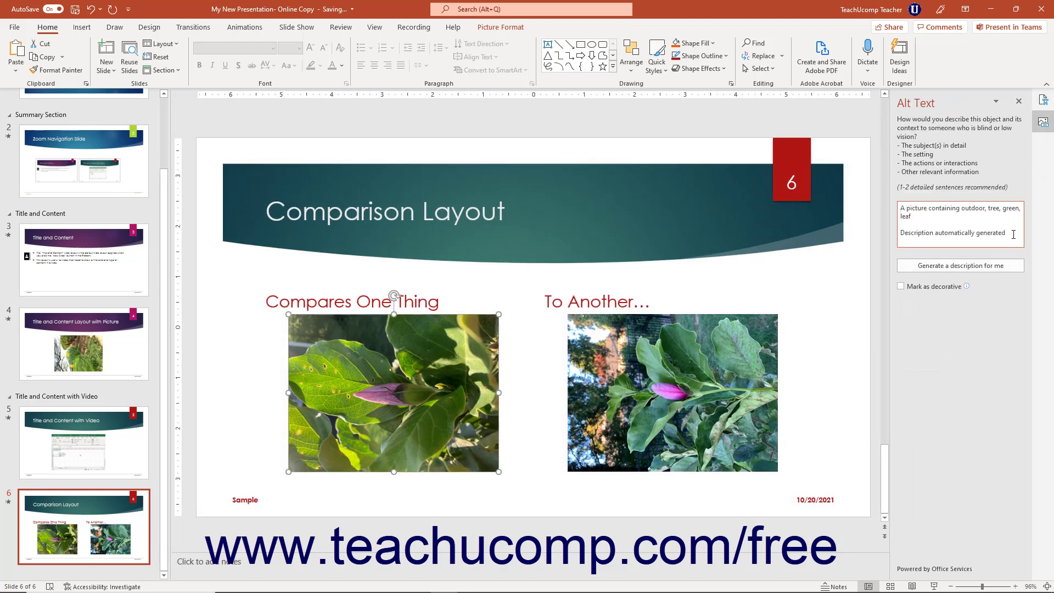
left_click_drag(1007, 232, 892, 225)
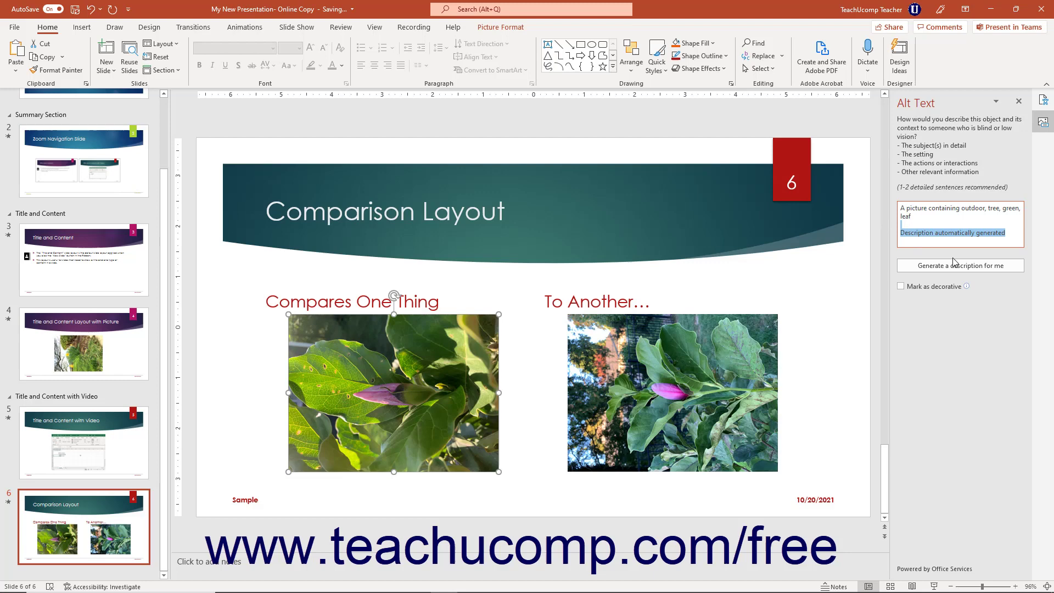
key("BackSpace")
key("BackSpace")
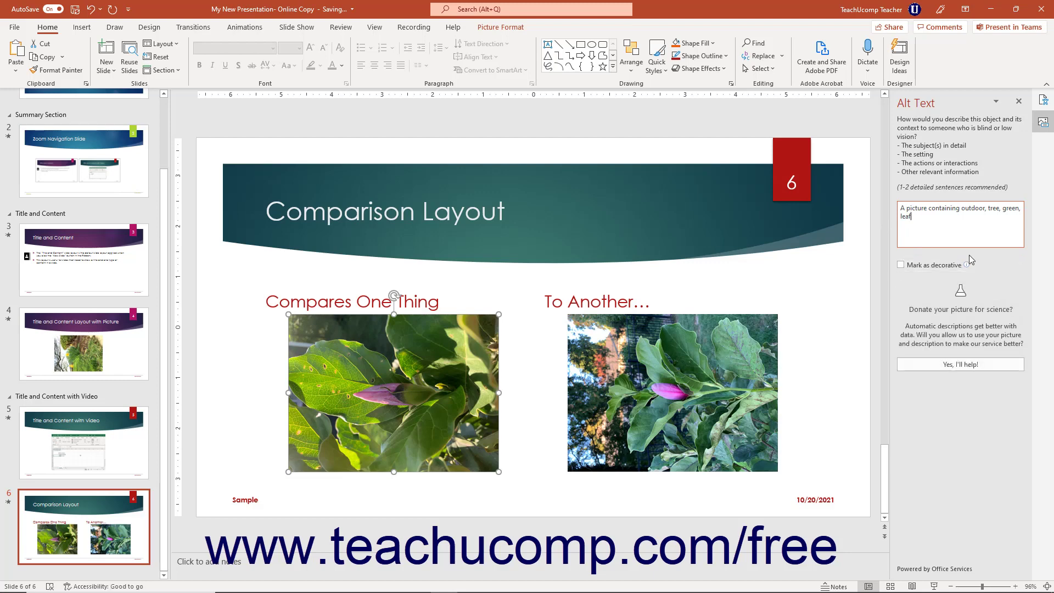
left_click(1020, 101)
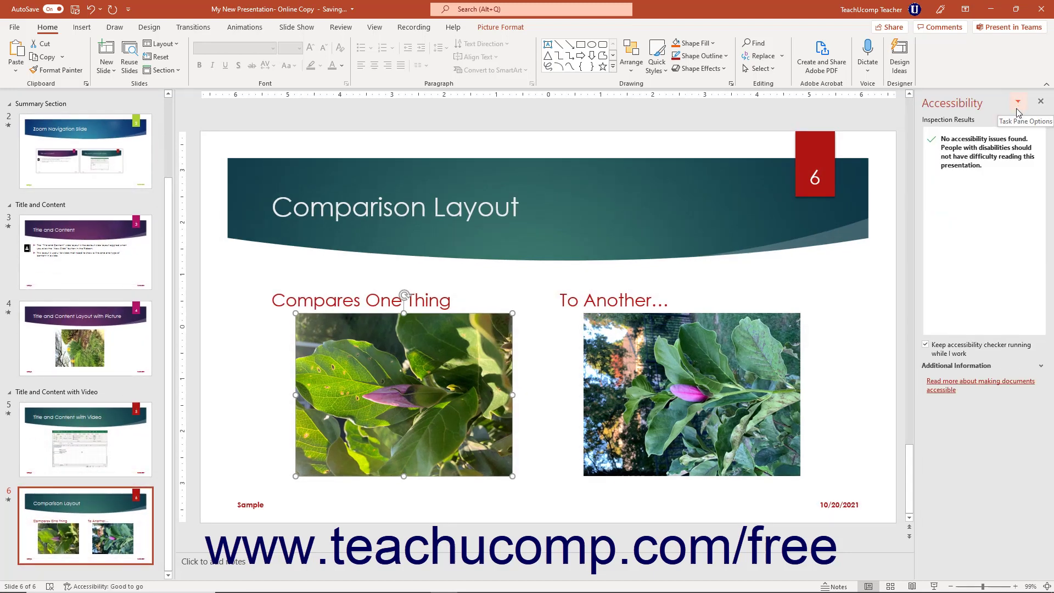